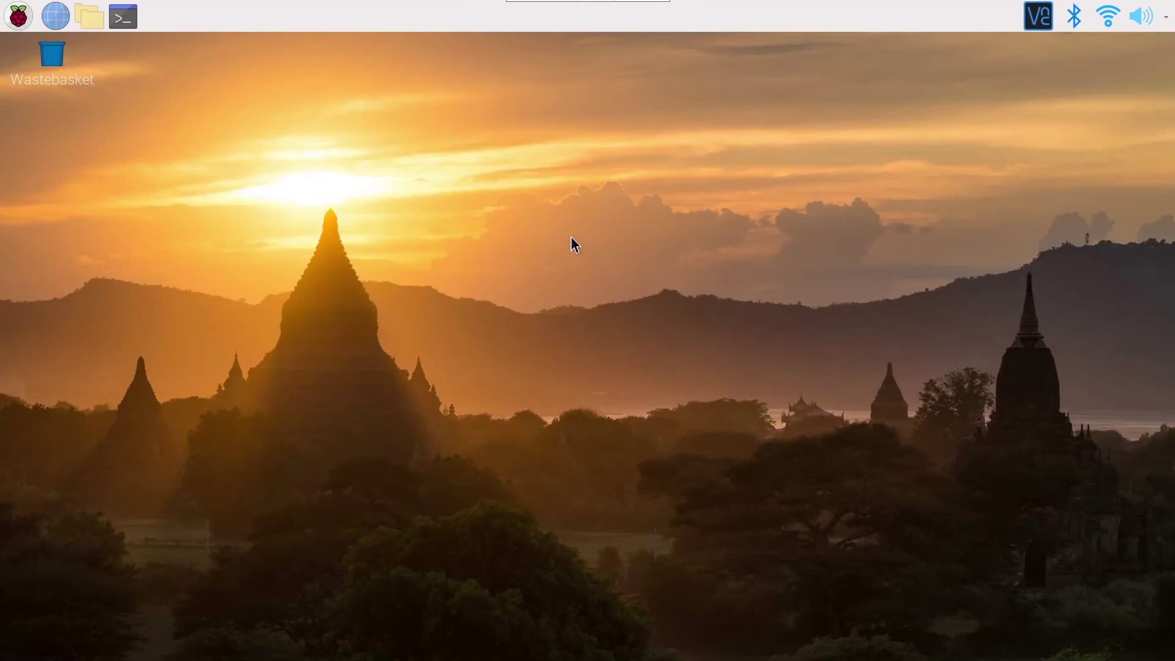
Enable SSH on the Interfaces tab of Raspberry Pi Configuration and confirm with OK
left_click(24, 17)
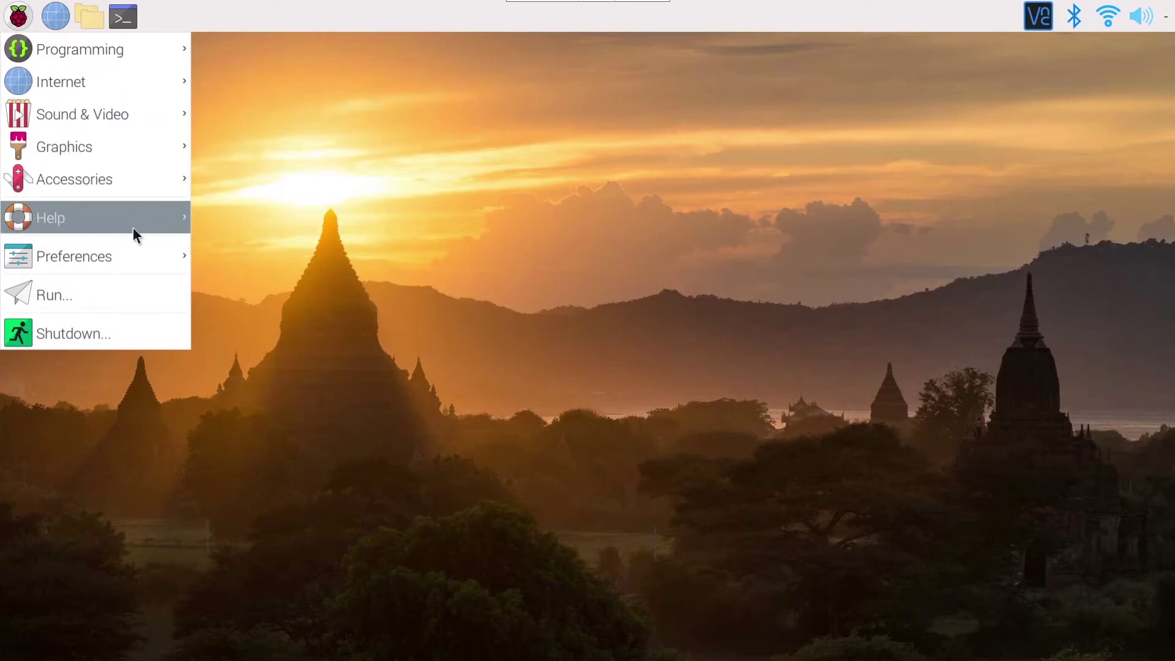
mouse_move(137, 262)
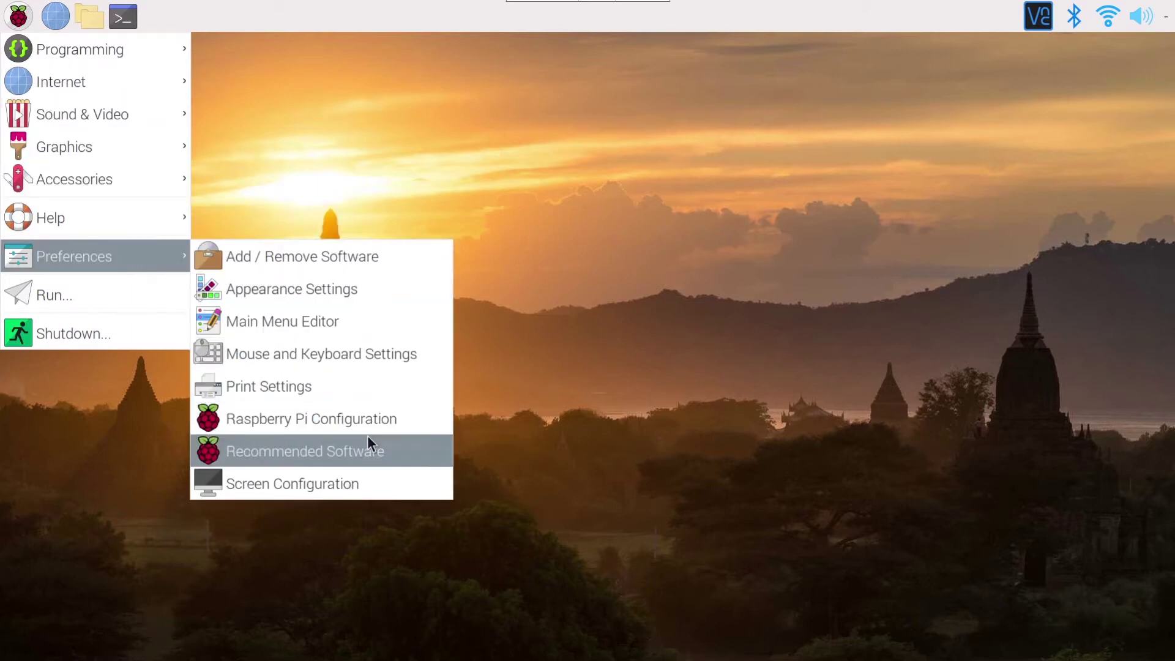
left_click(435, 423)
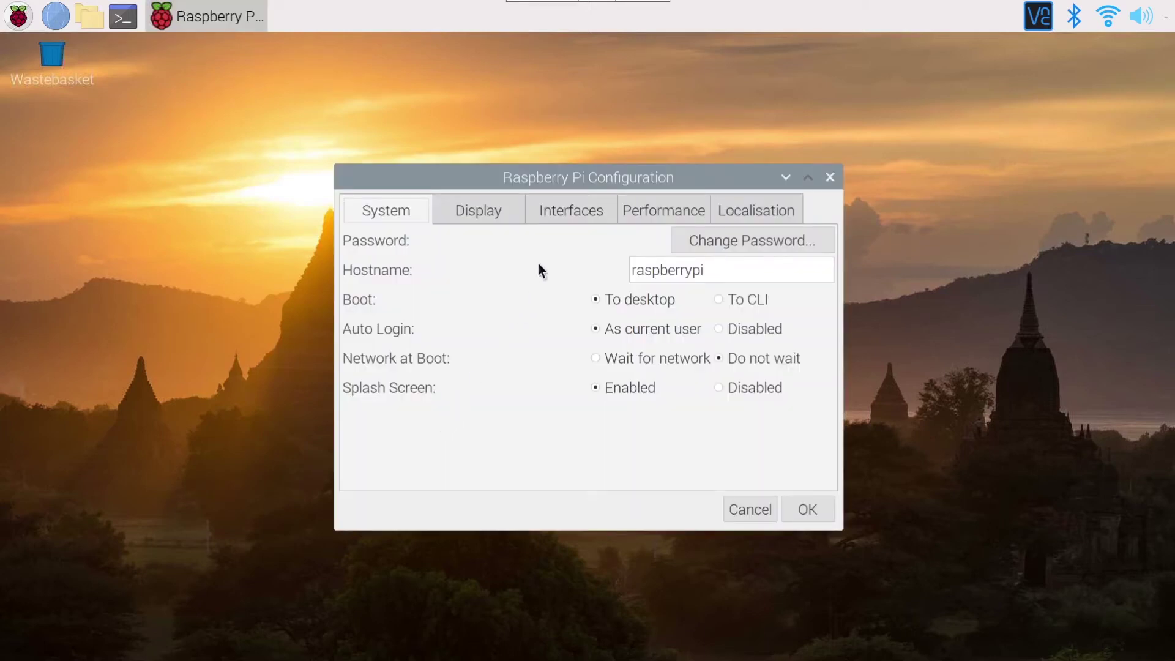
left_click(559, 212)
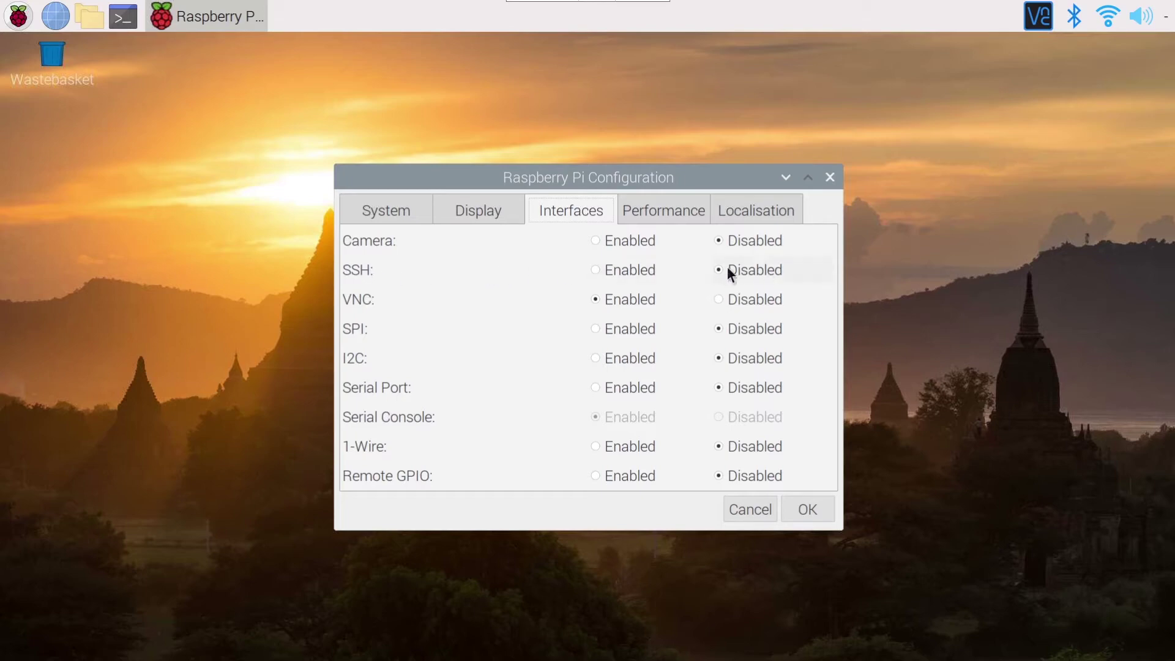
left_click(762, 275)
left_click(598, 270)
left_click(809, 509)
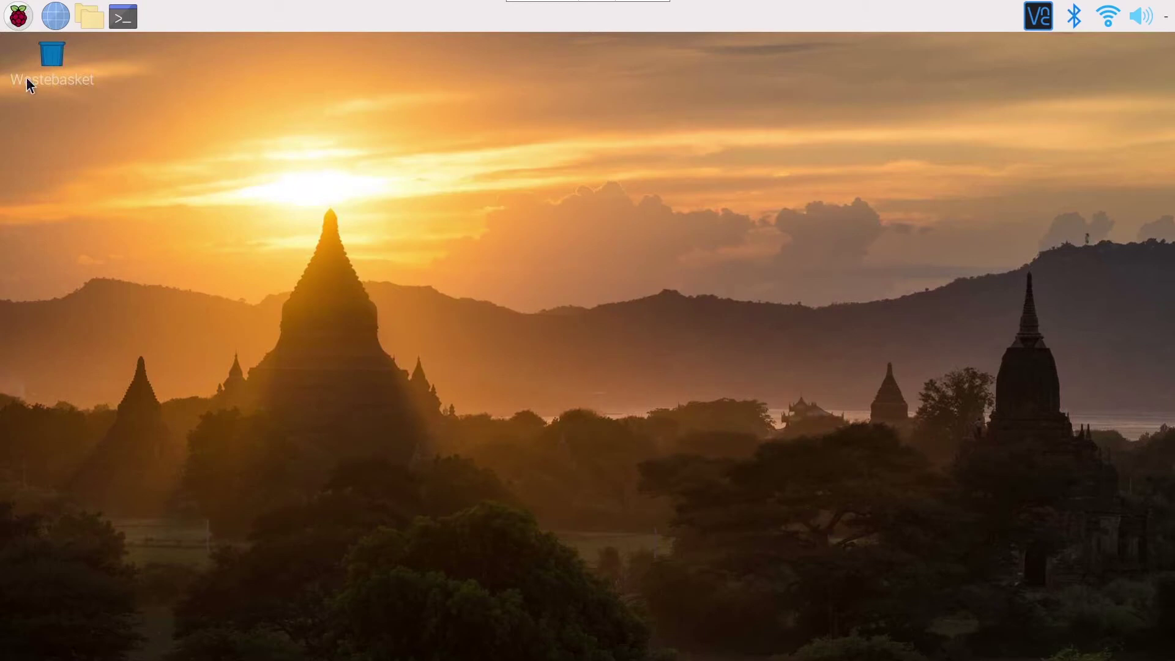
Reopen Raspberry Pi Configuration and set SSH on the Interfaces tab back to Disabled
left_click(19, 17)
mouse_move(152, 254)
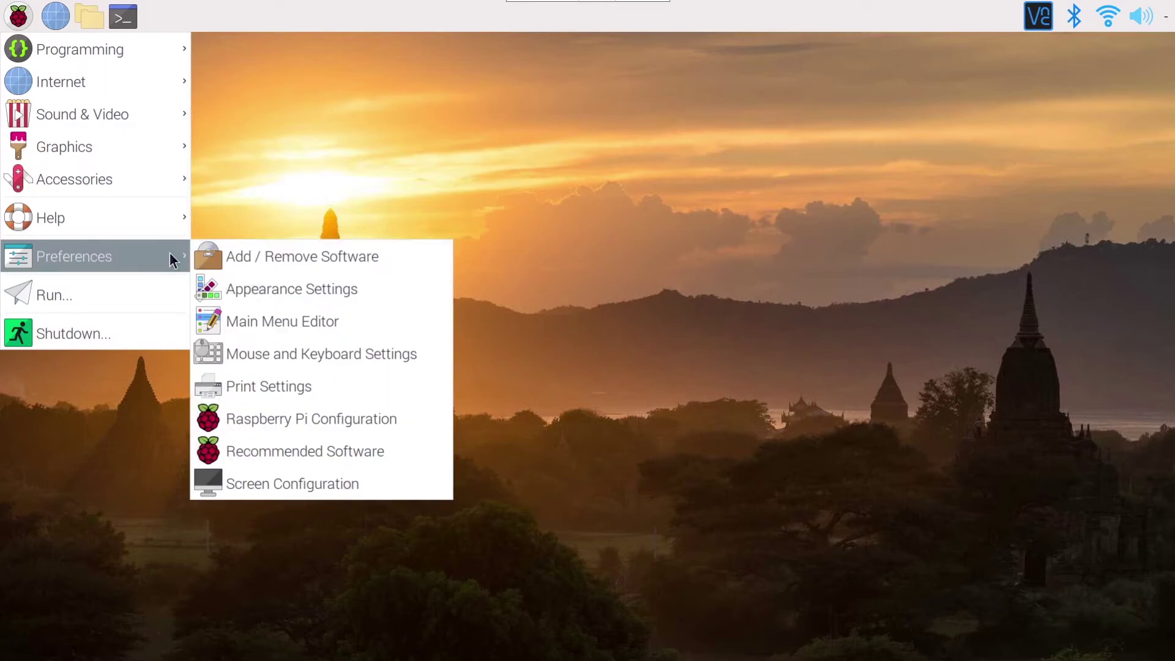
left_click(436, 423)
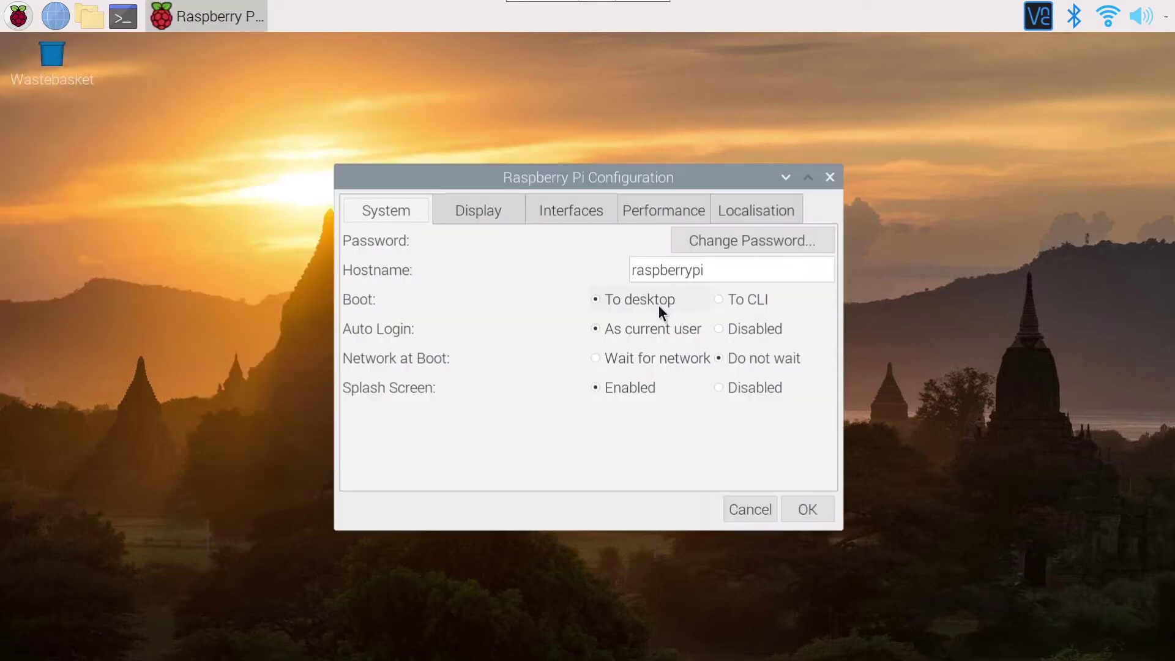
left_click(586, 209)
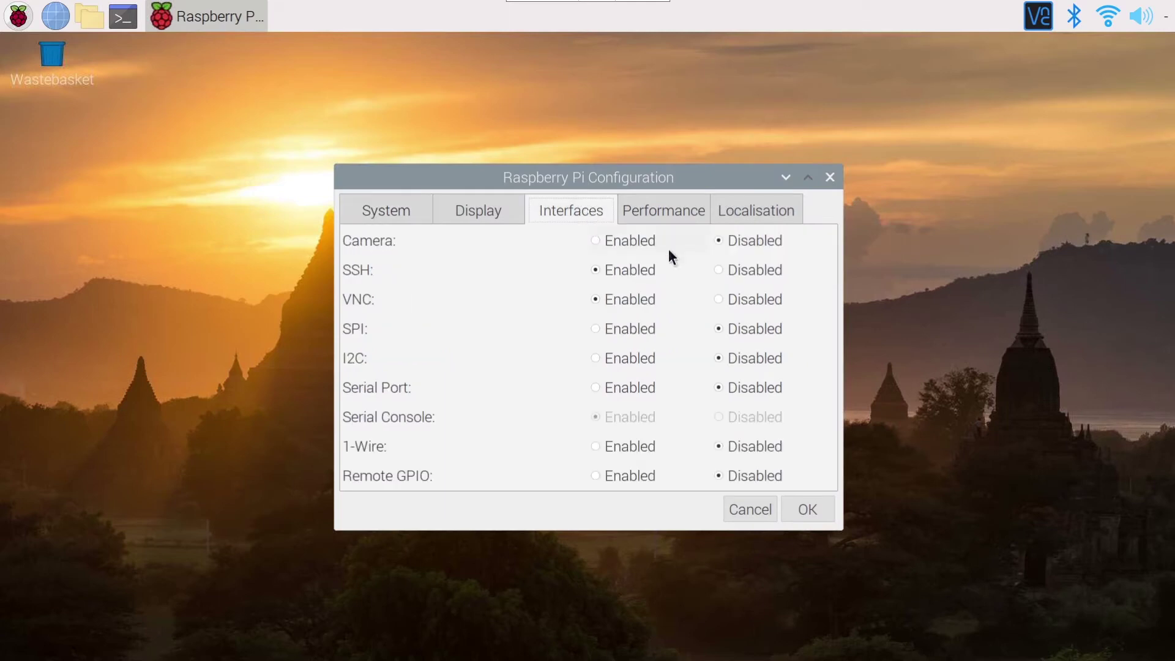
left_click(719, 271)
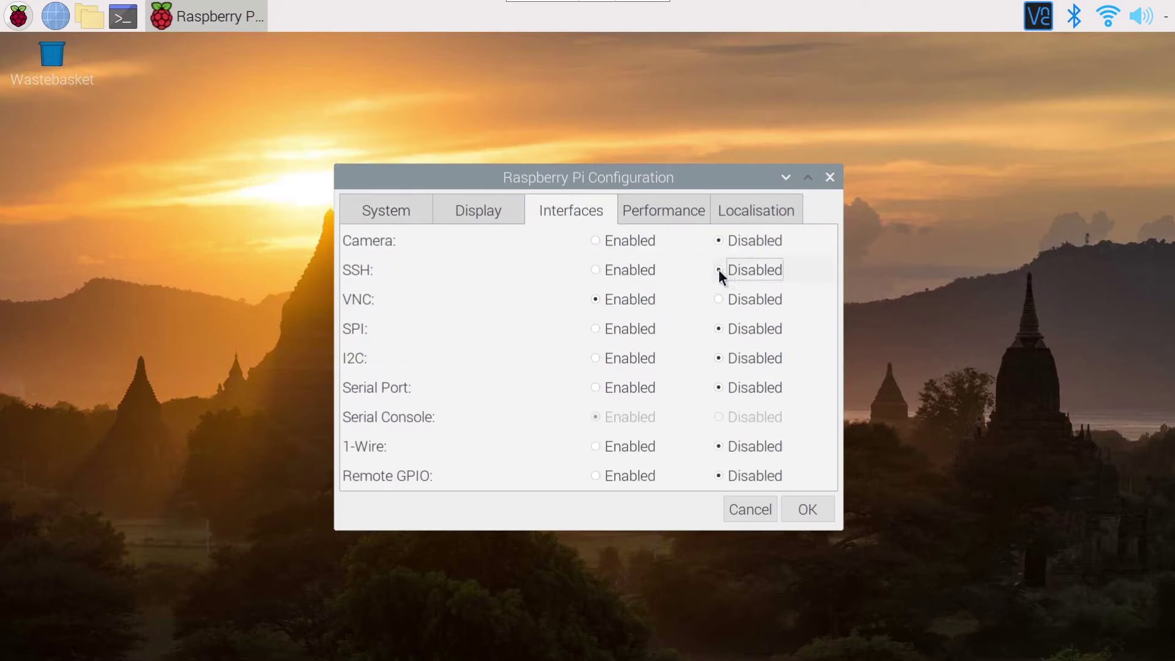
left_click(816, 506)
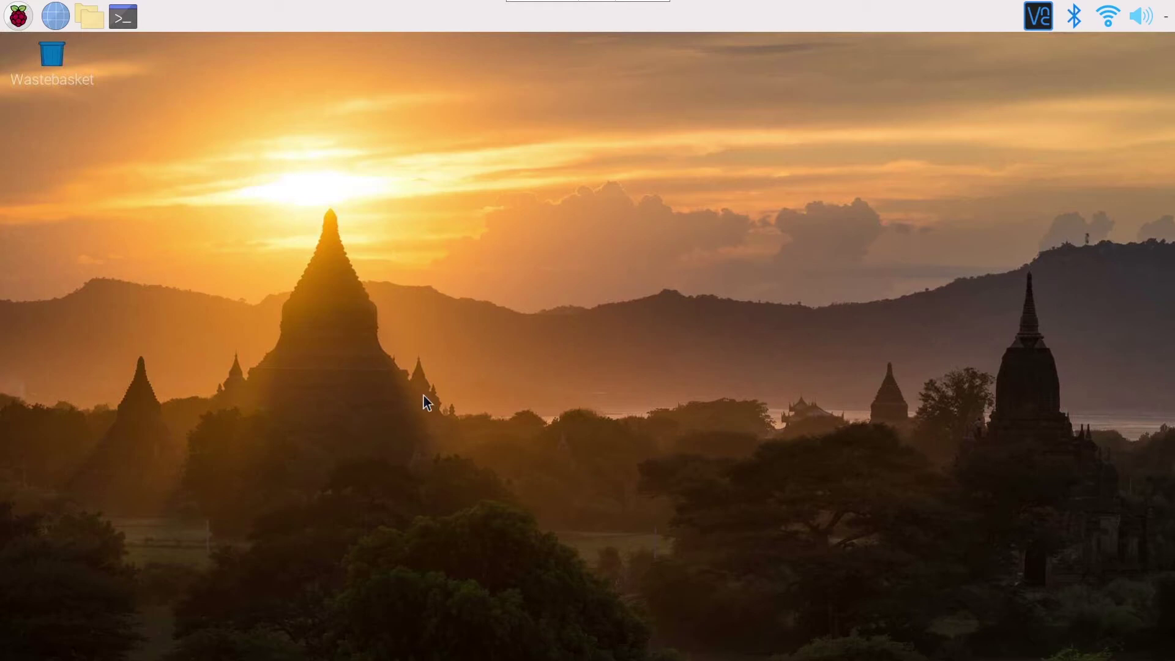
Open a new LXTerminal window and run sudo raspi-config
left_click(124, 18)
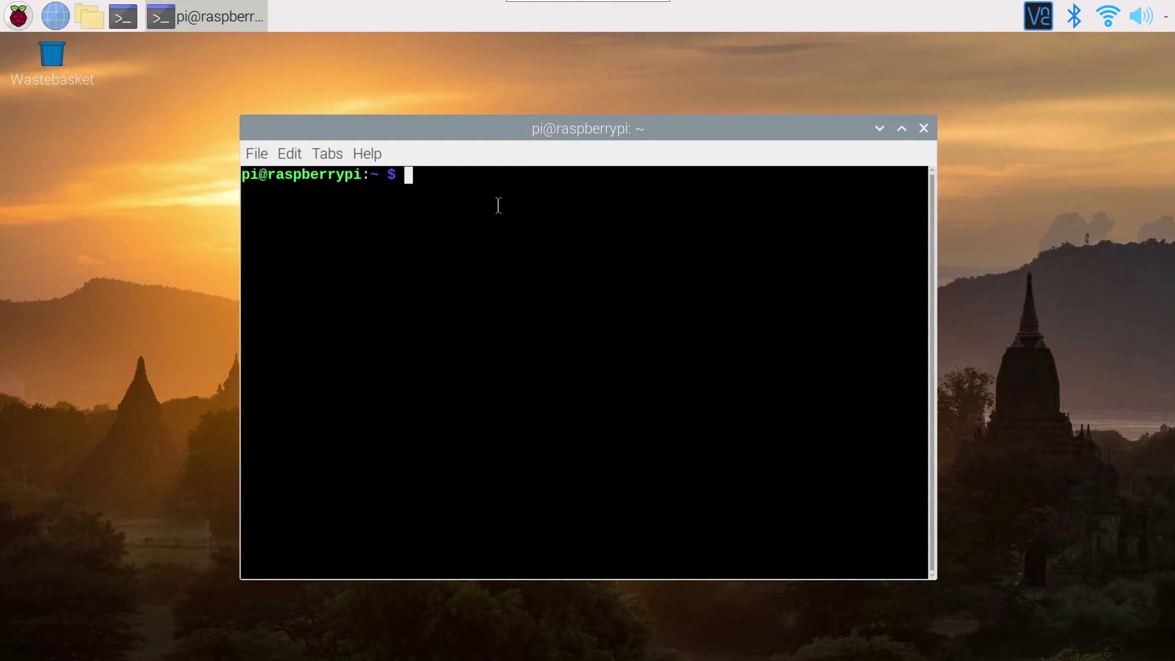
type("sudo raspi-config")
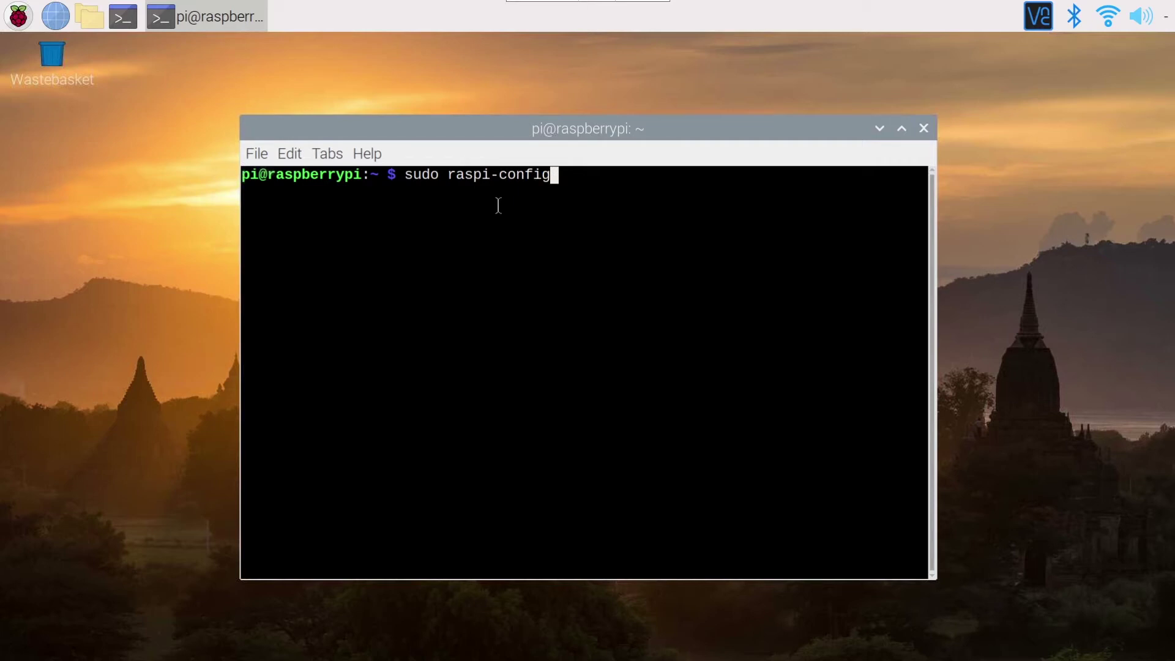
key("Return")
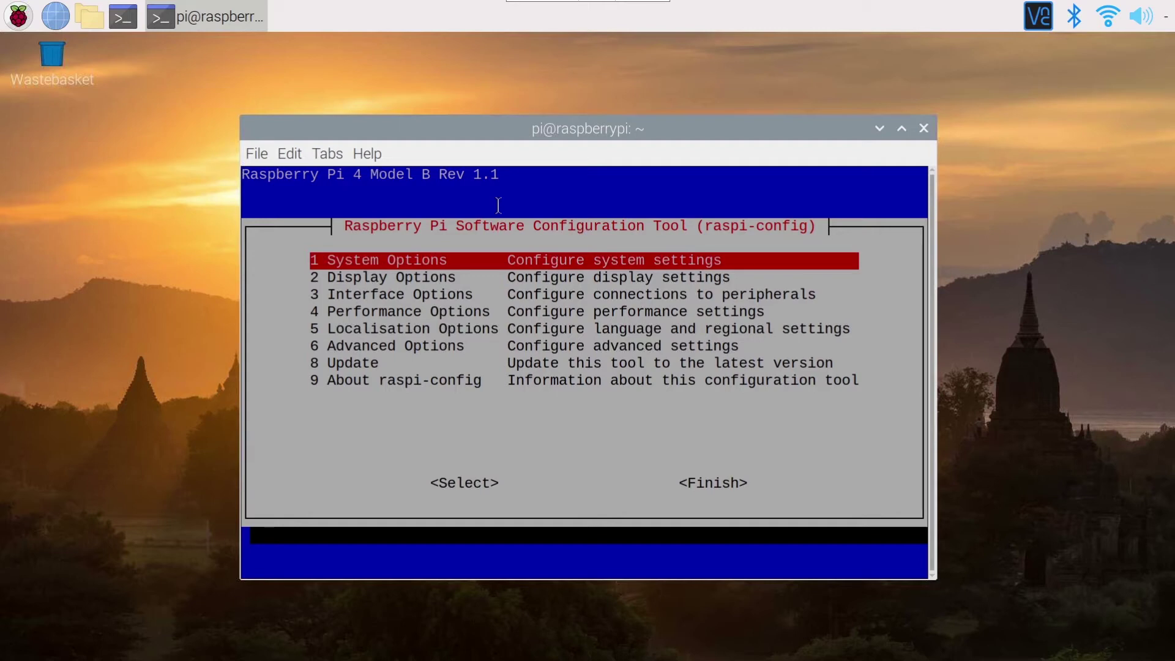
Enable the SSH server through 3 Interface Options > P2 SSH, answering Yes and acknowledging Ok
key("Down")
key("Down")
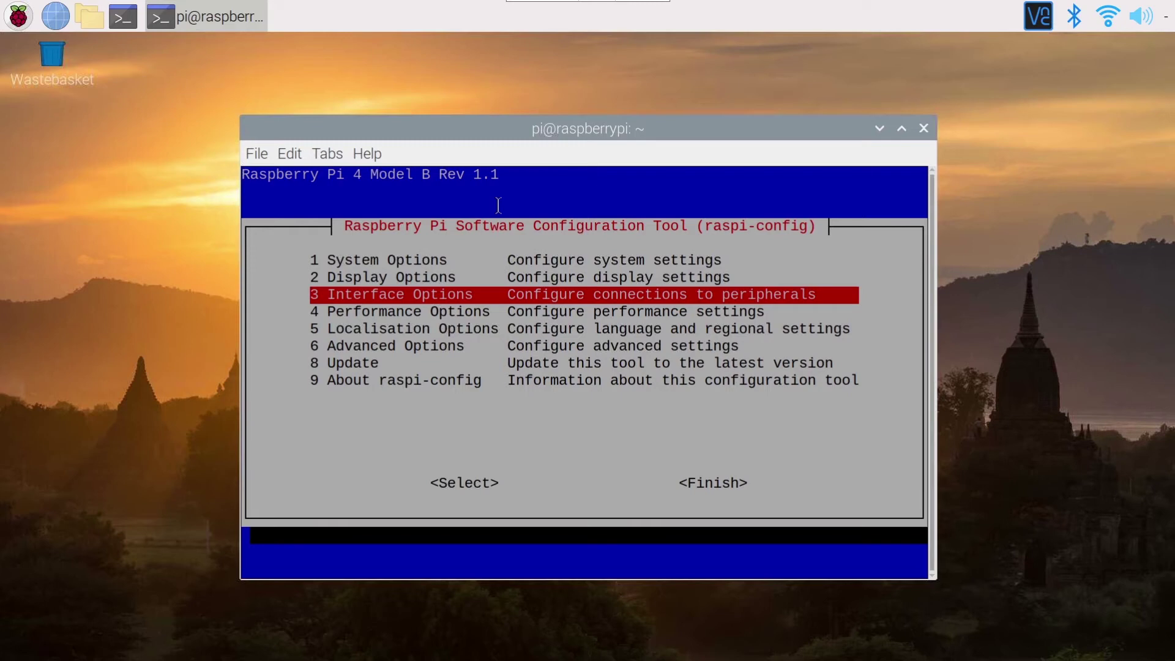
key("Return")
key("Down")
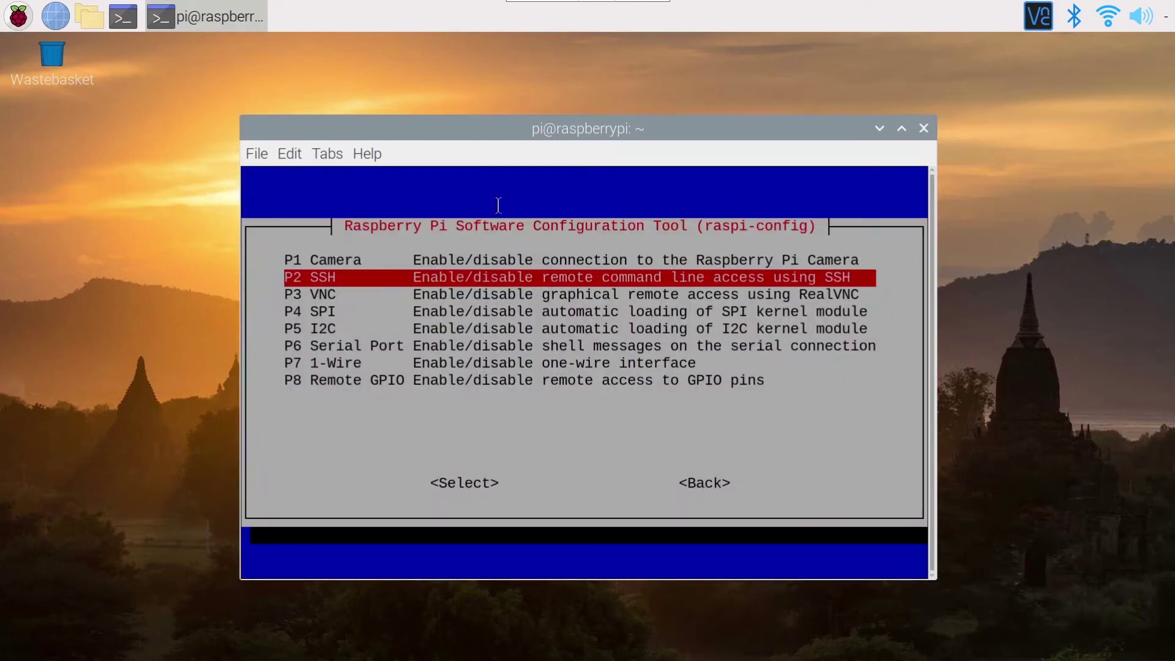
key("Return")
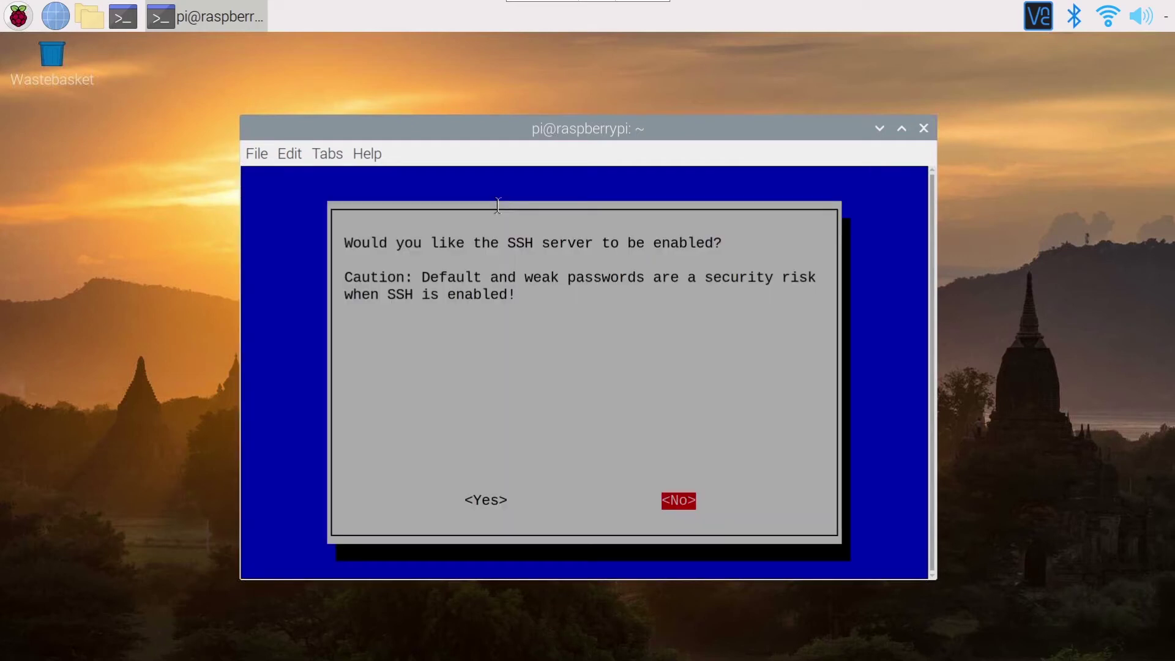
key("Left")
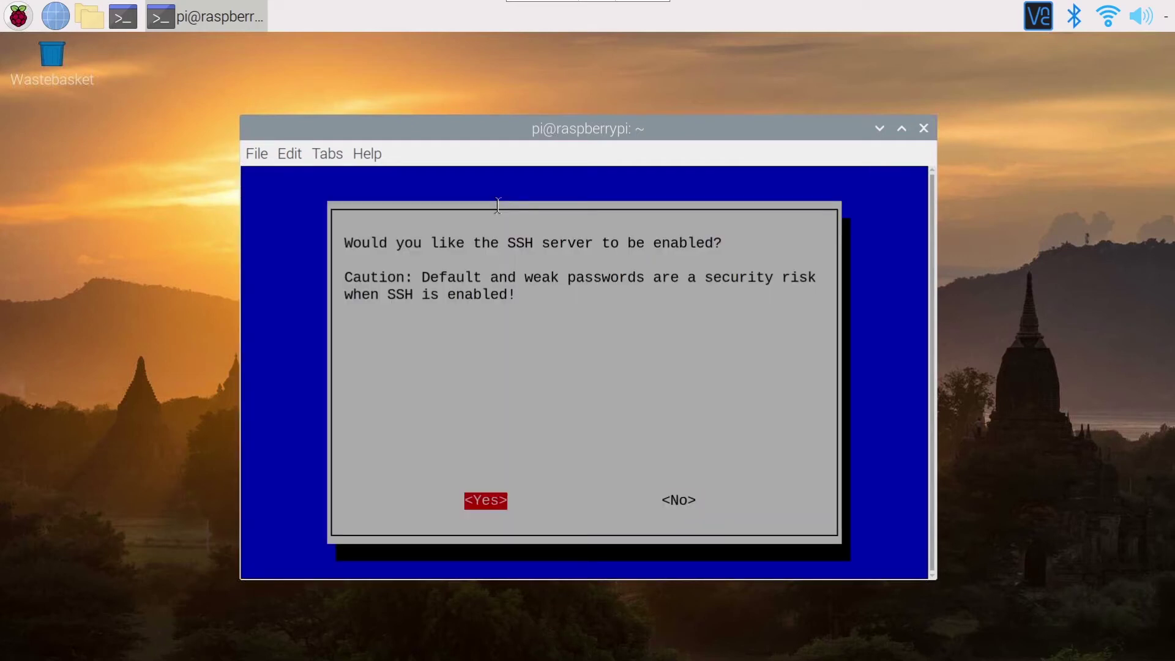
key("Return")
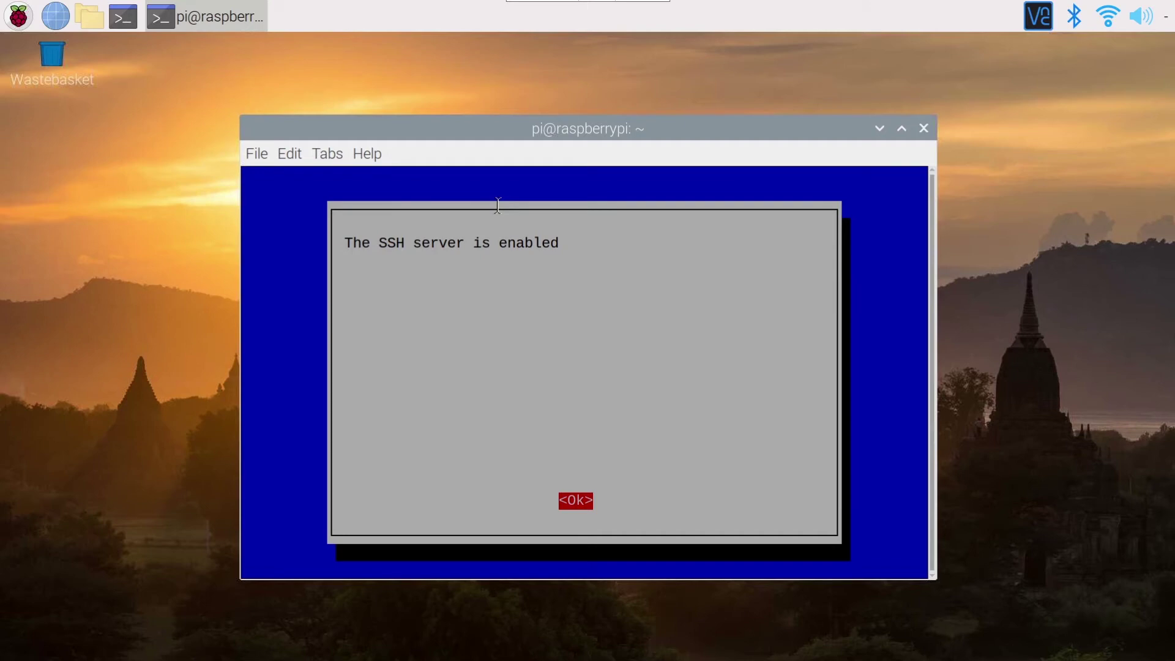
key("Return")
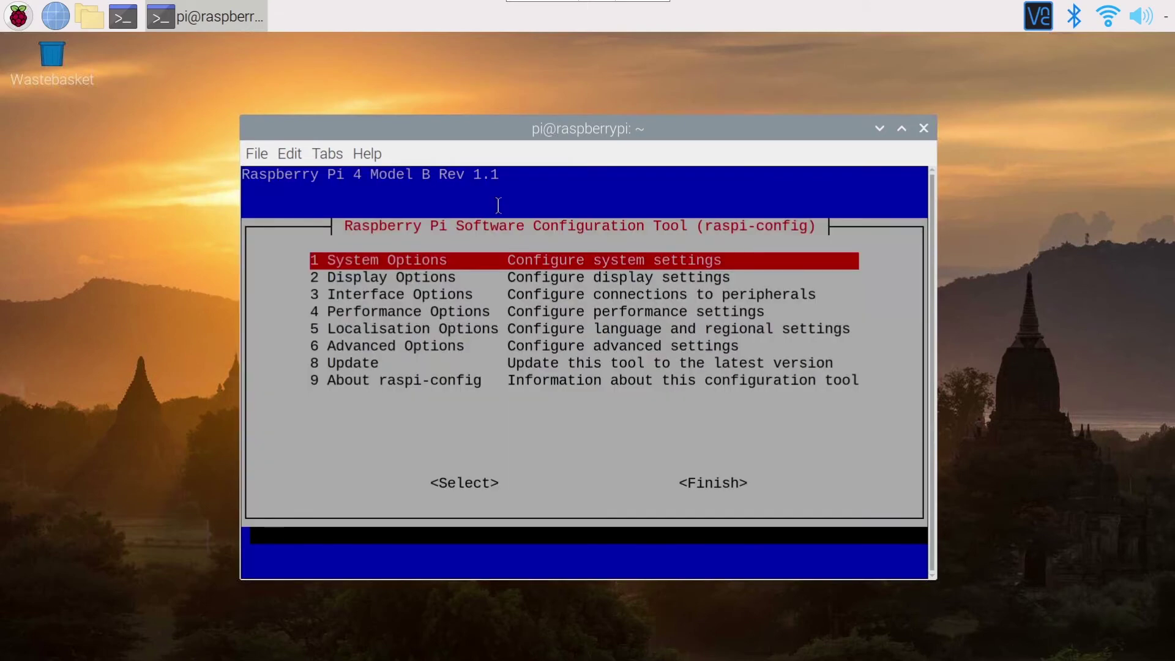
Exit raspi-config via <Finish> to return to the shell prompt
key("Down")
key("Down")
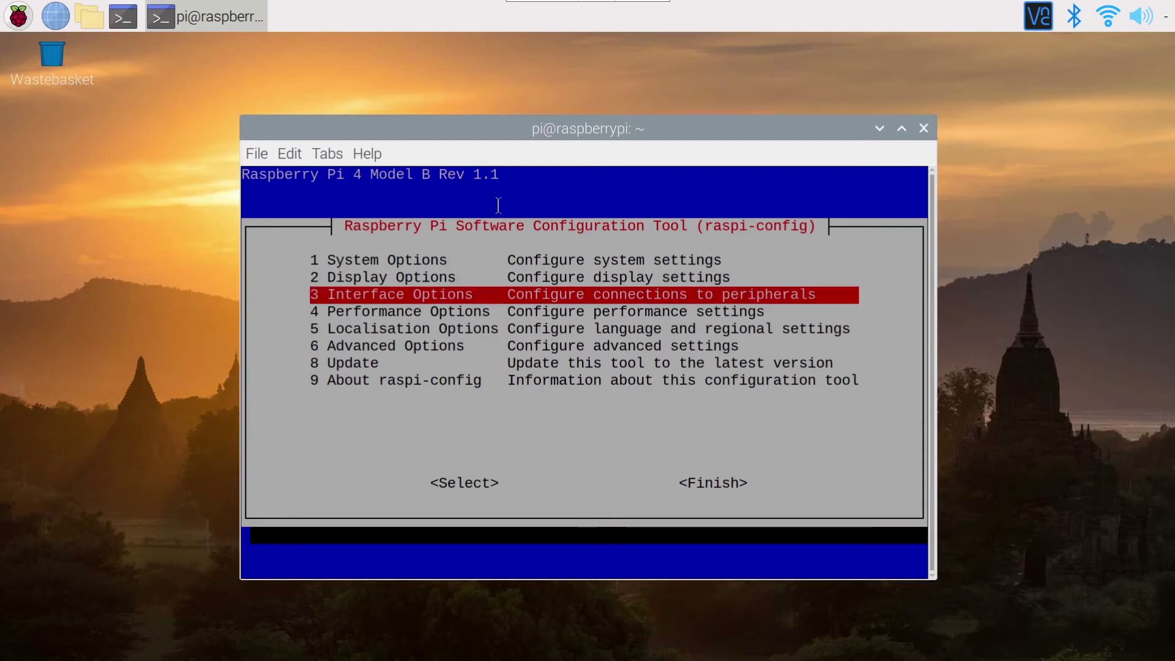
key("Tab")
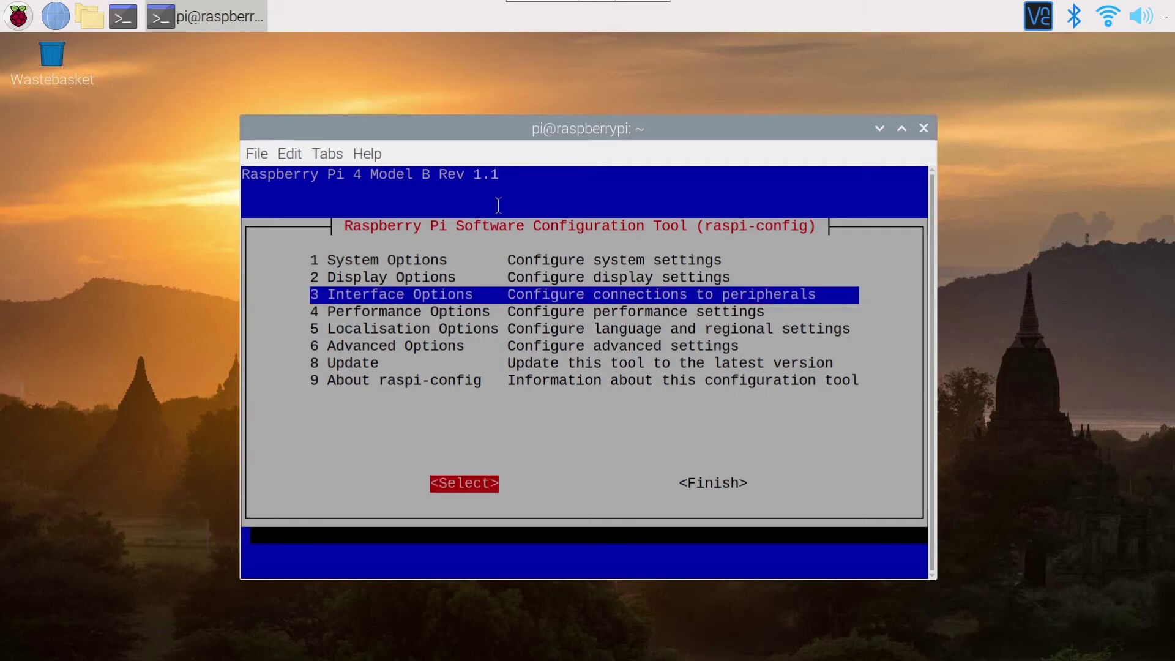
key("Tab")
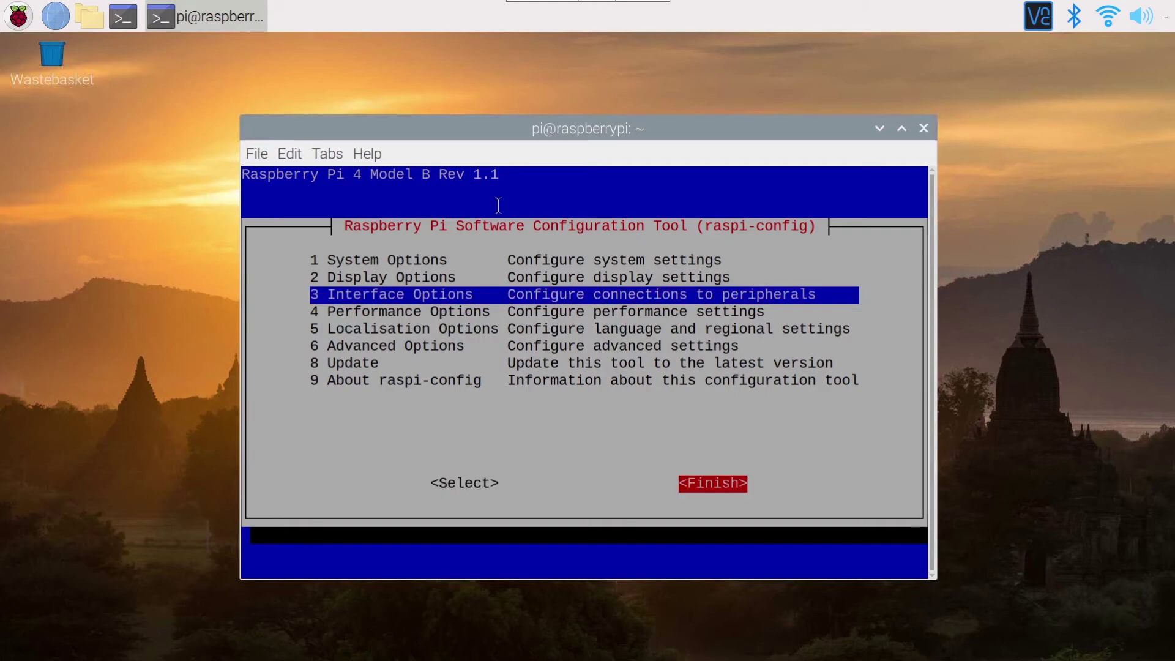
key("Return")
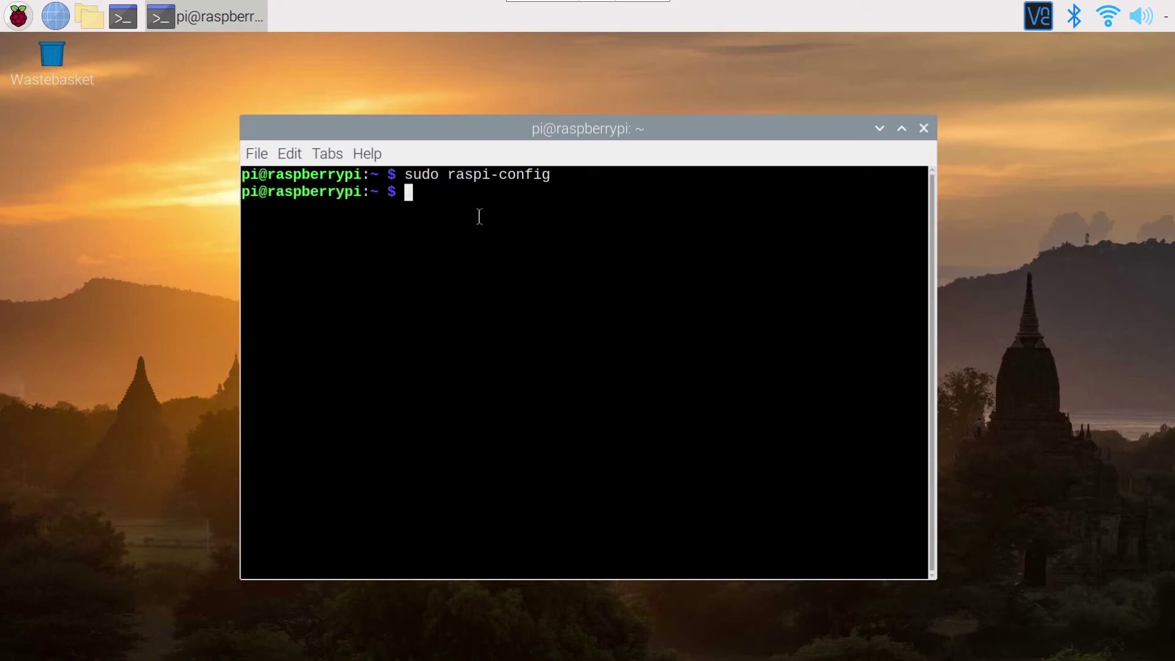
Run hostname -I and highlight the Pi's IP address, 192.168.43.56
type("hostname -I")
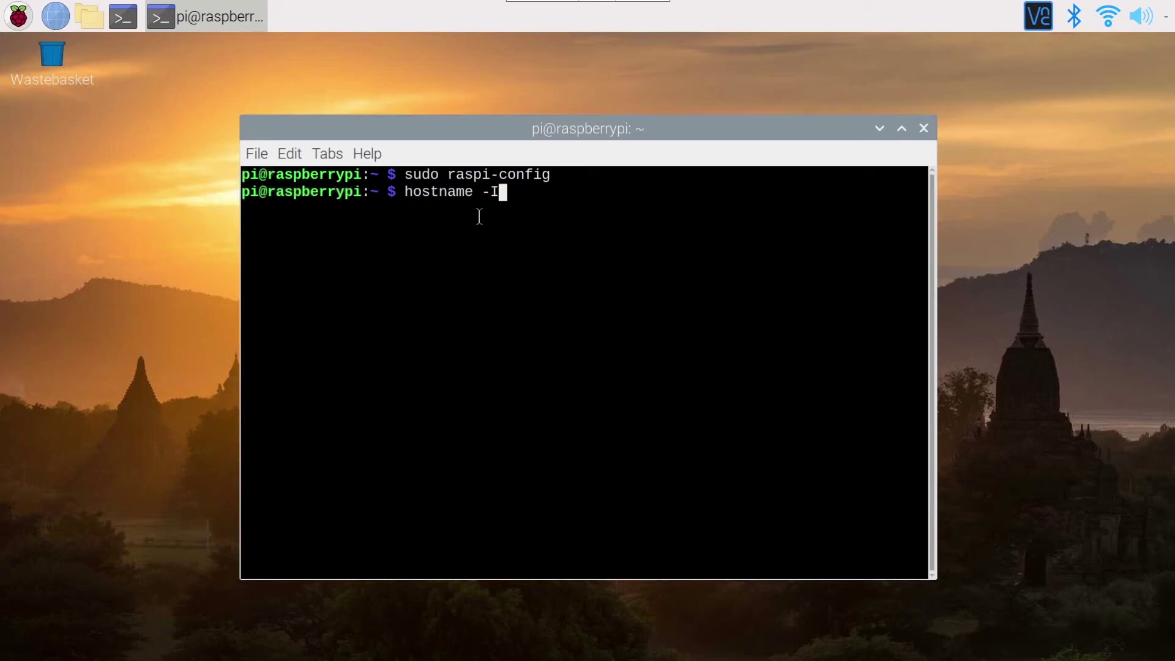
key("Return")
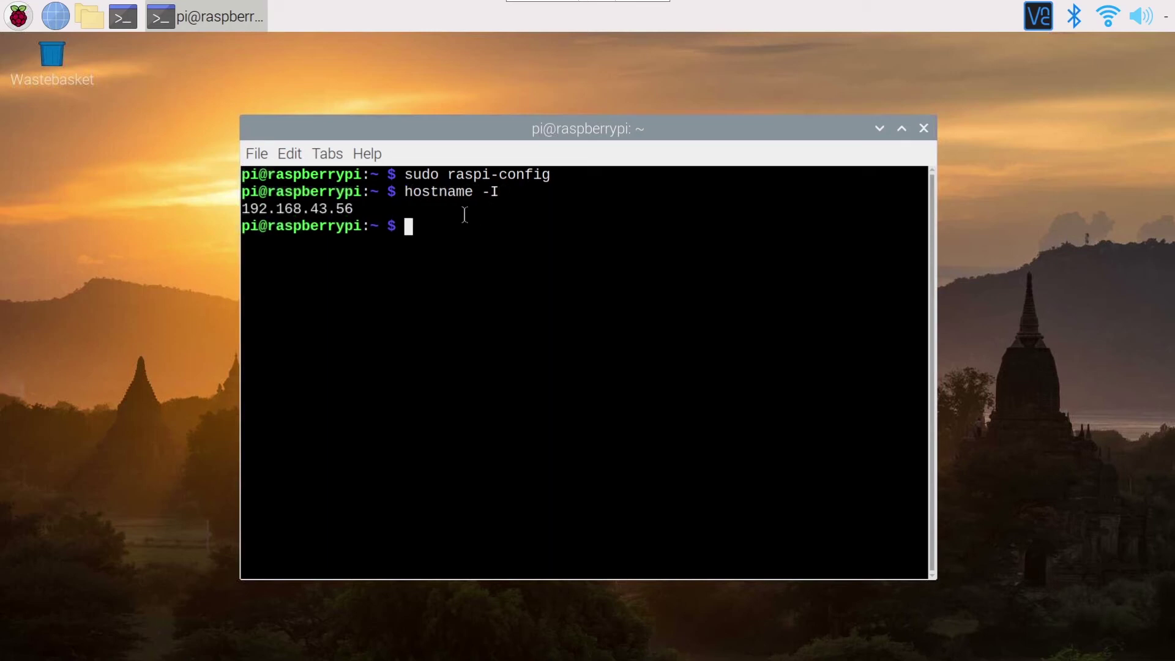
left_click_drag(354, 211, 242, 212)
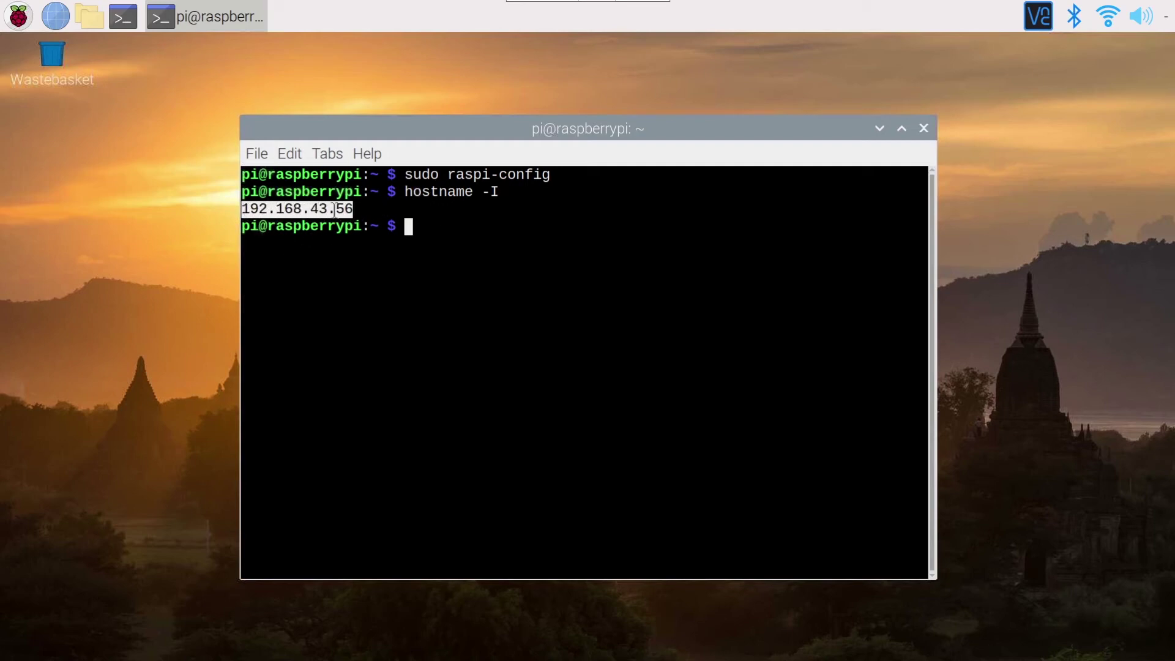
left_click(353, 212)
left_click_drag(352, 212, 242, 211)
left_click(447, 223)
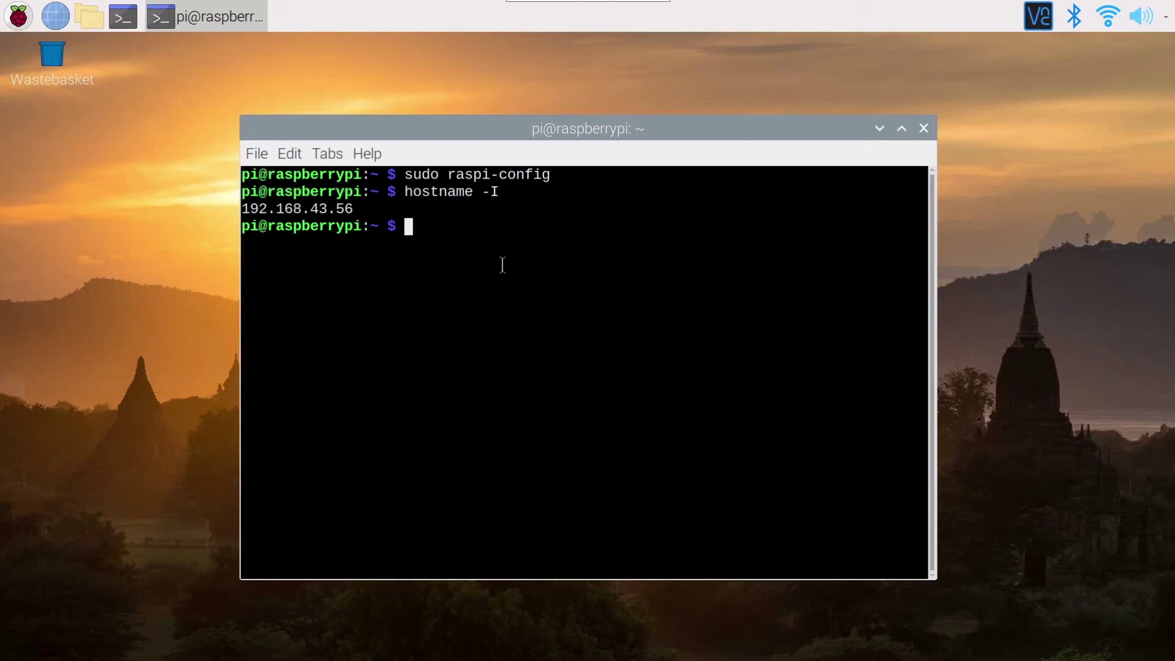
Run whoami to show the logged-in user name, then re-highlight the IP line
type("whoami")
key("Return")
left_click_drag(263, 244, 240, 244)
left_click_drag(355, 209, 240, 210)
left_click(392, 215)
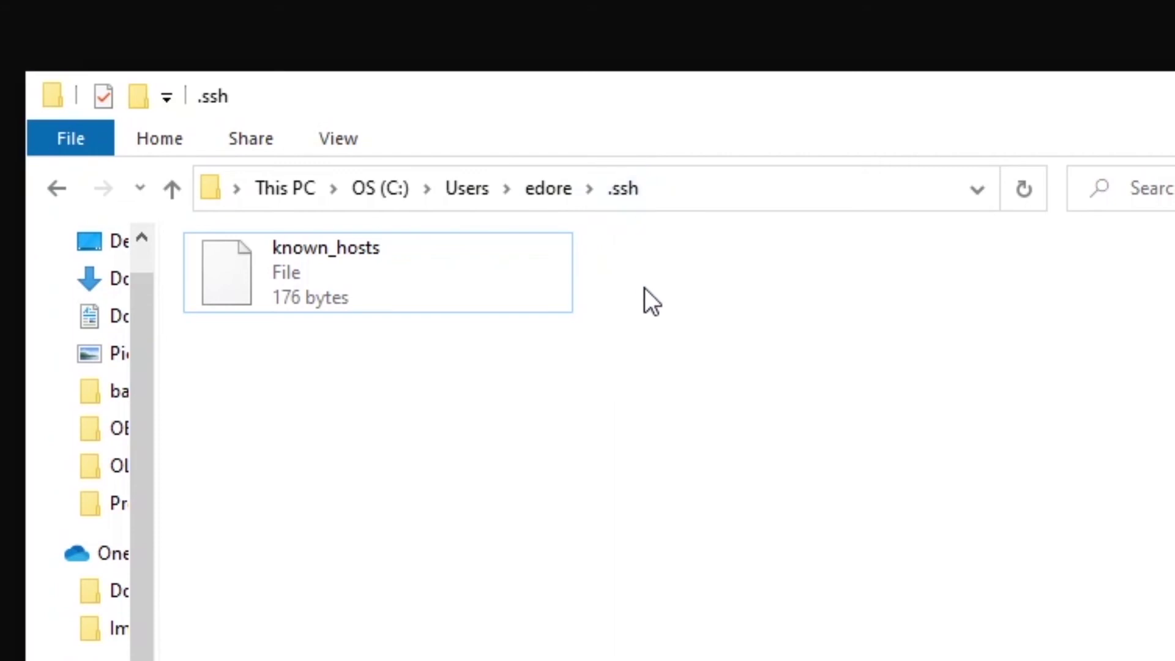
Delete the known_hosts file from the .ssh folder
left_click(289, 272)
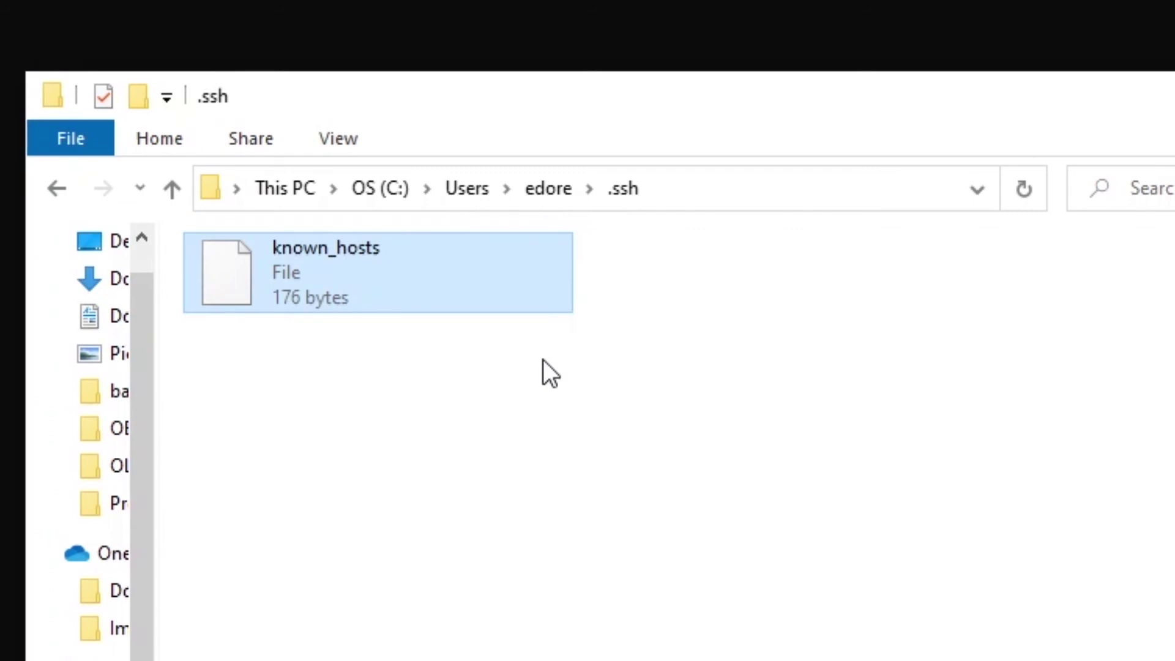
key("Delete")
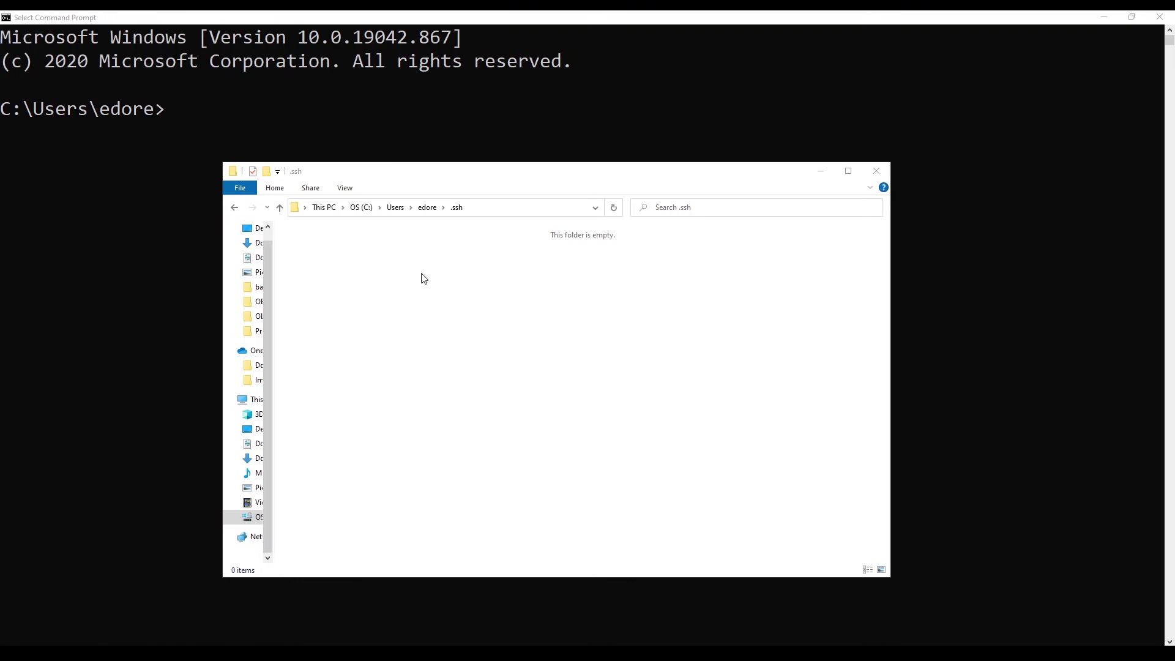
left_click(297, 111)
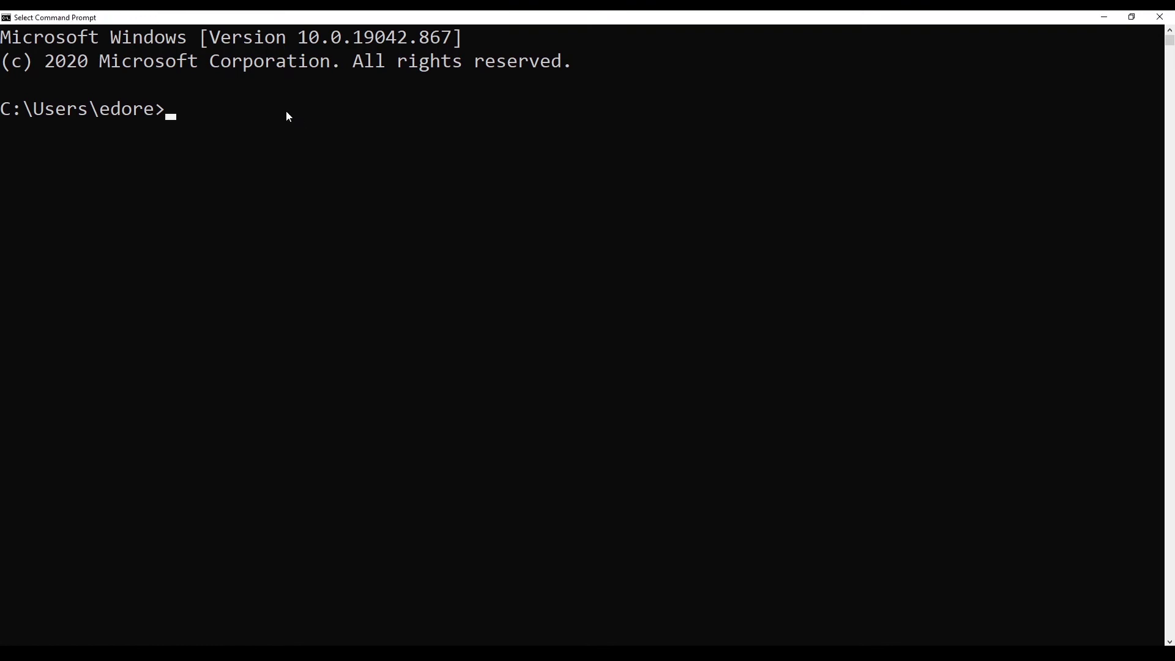
type("ssh pi@")
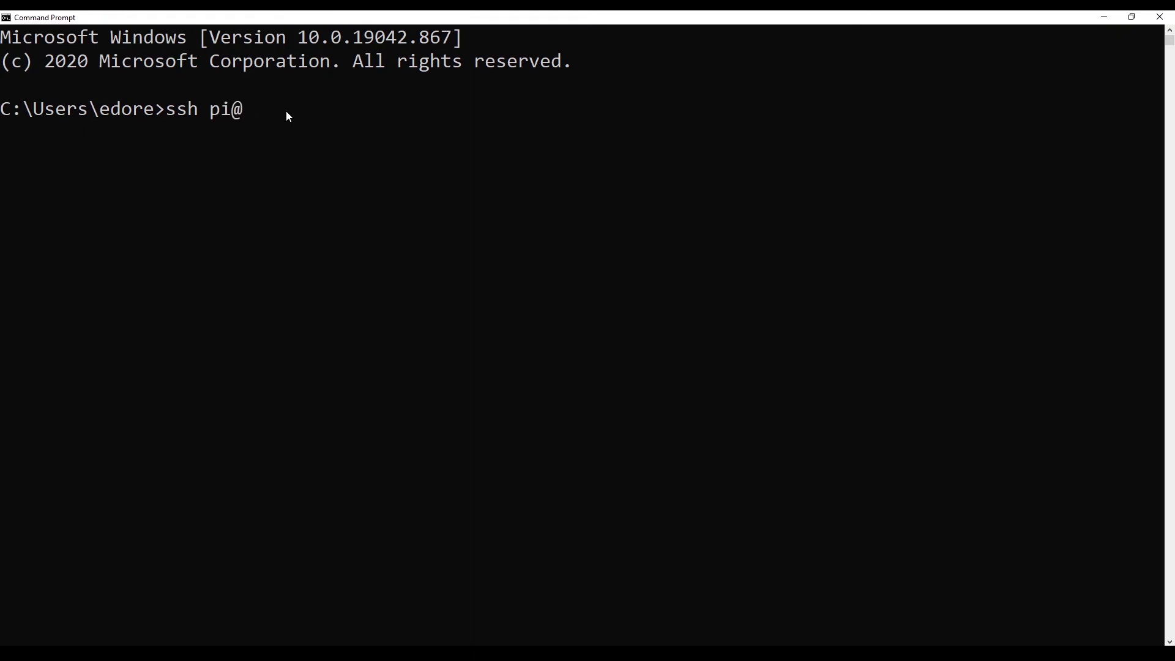
type("192.")
type("168.43.")
type("45")
key("BackSpace")
key("BackSpace")
type("56")
key("Return")
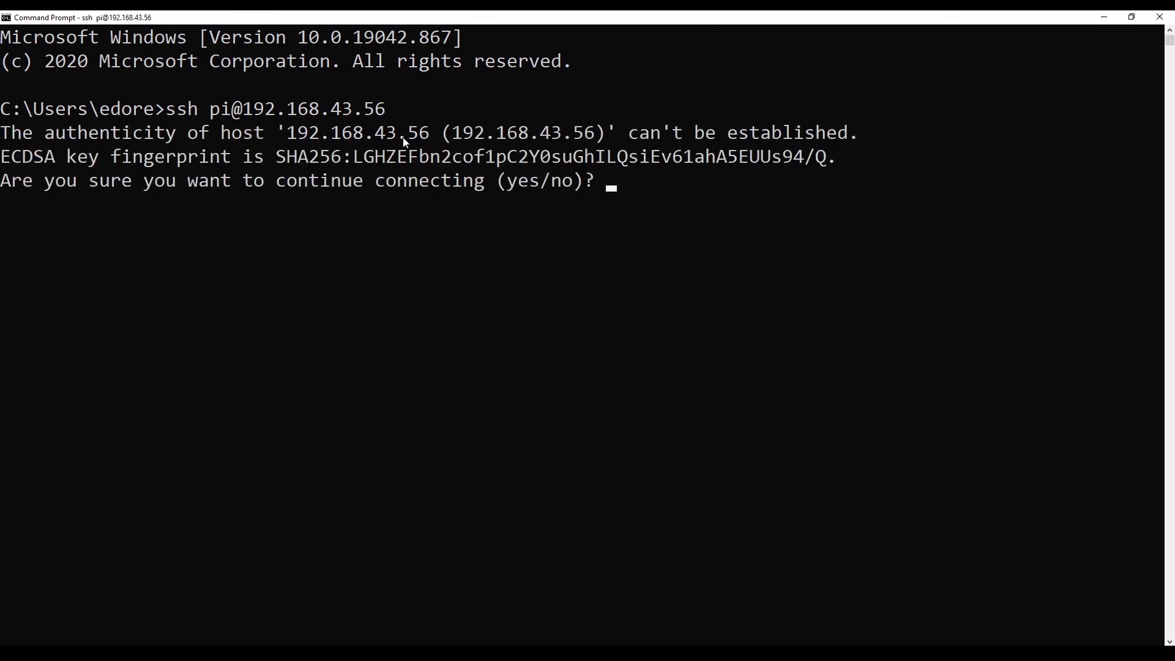
type("yes")
key("Return")
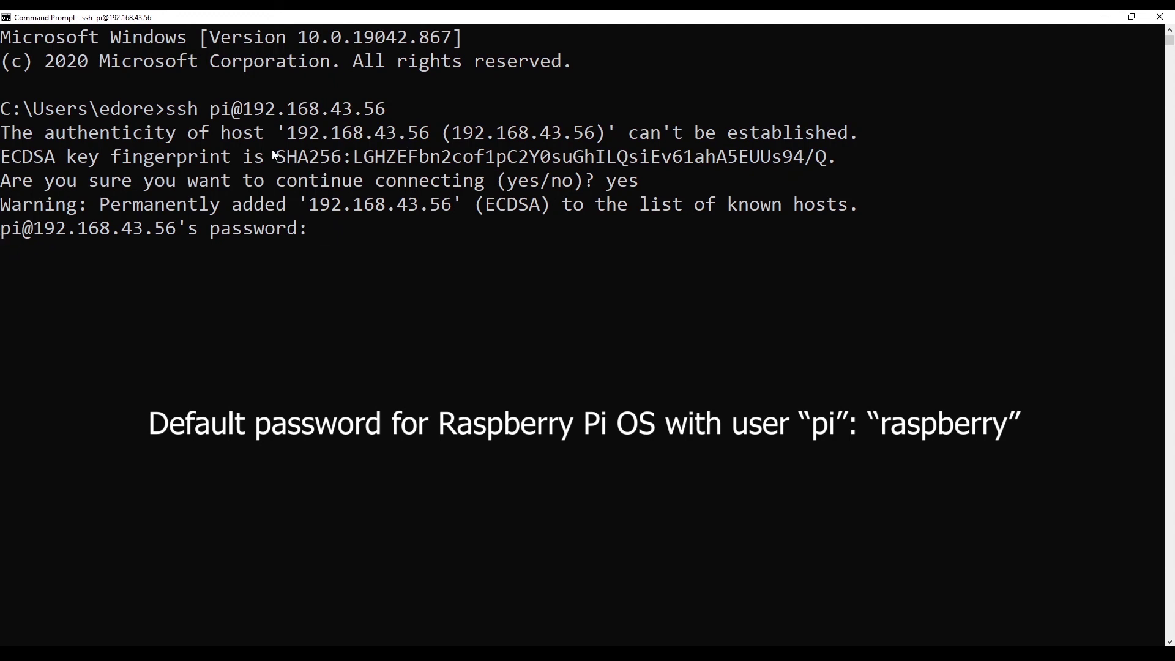
Submit the pi account password and highlight the resulting pi@raspberrypi shell prompt
key("Return")
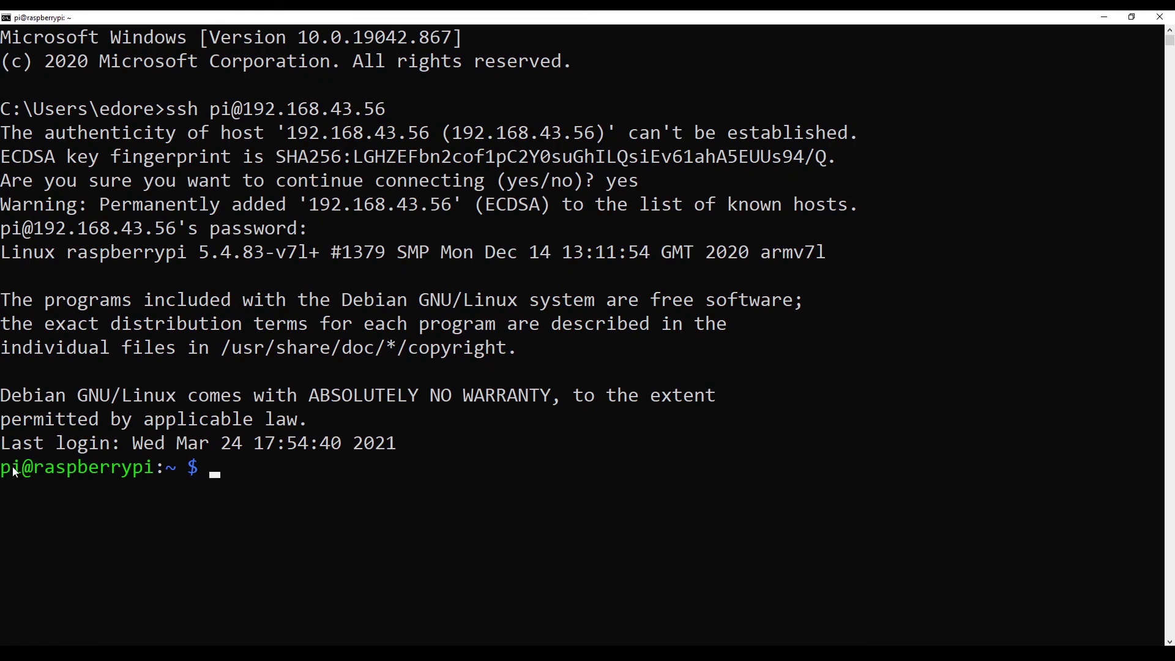
left_click_drag(5, 468, 202, 471)
left_click(202, 468)
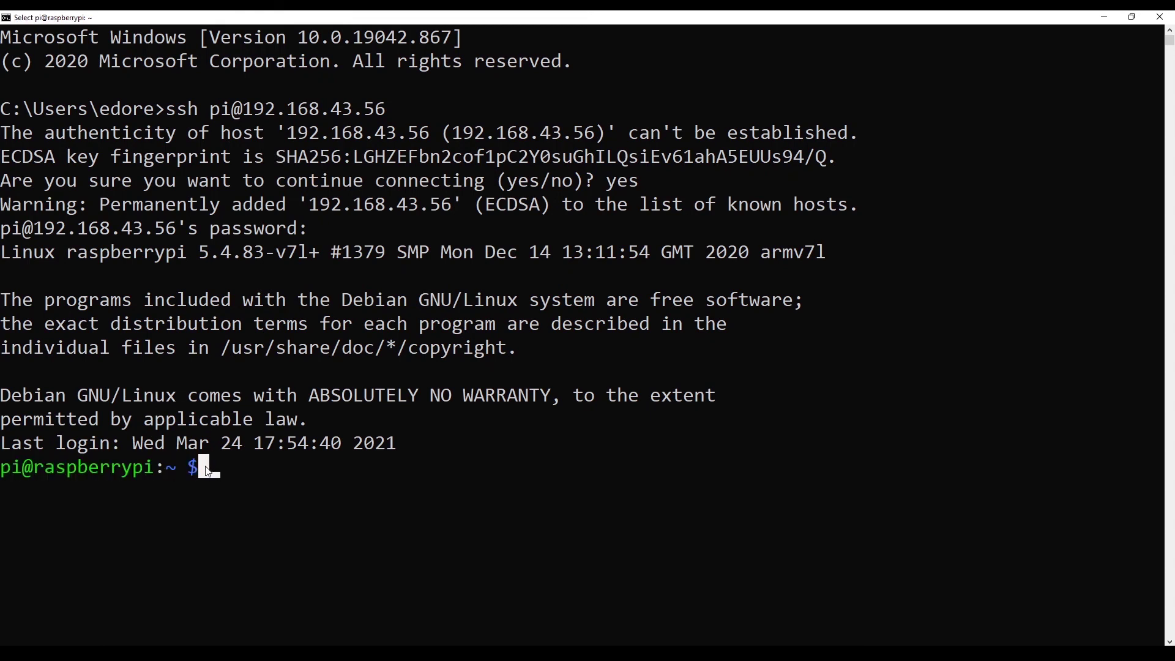